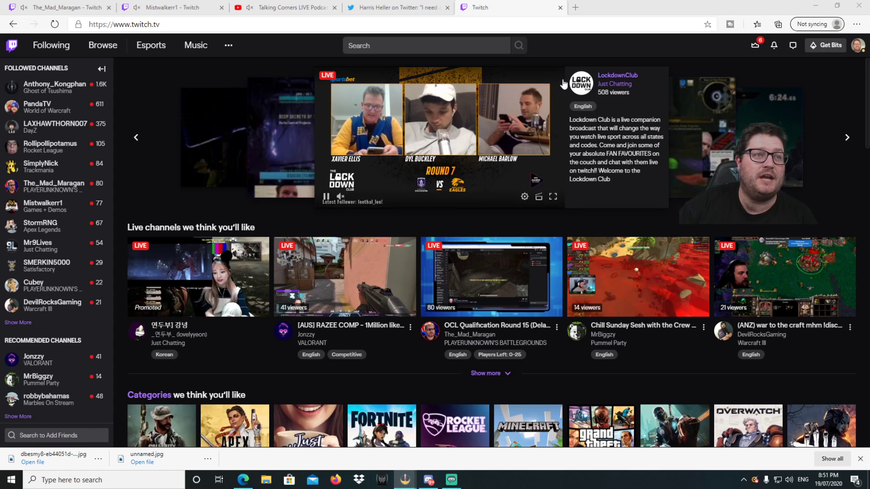
left_click(857, 47)
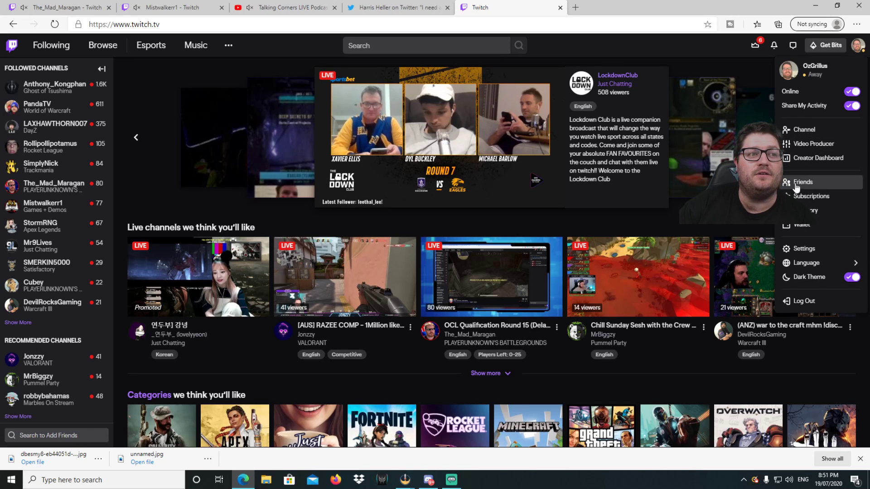
left_click(811, 160)
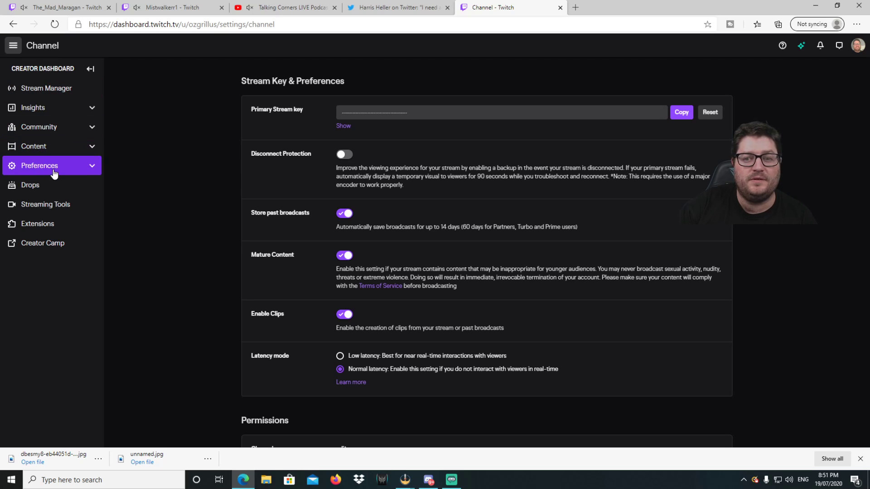
left_click(54, 172)
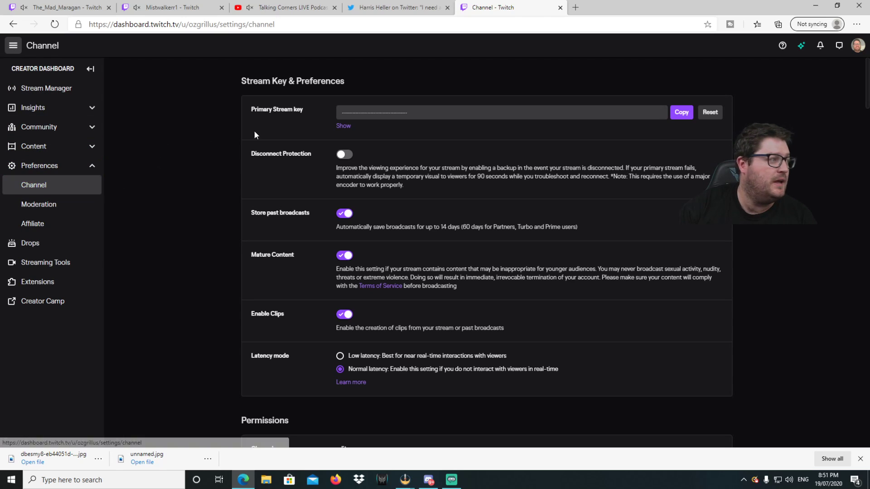
scroll(493, 73, "down", 5)
scroll(278, 130, "down", 20)
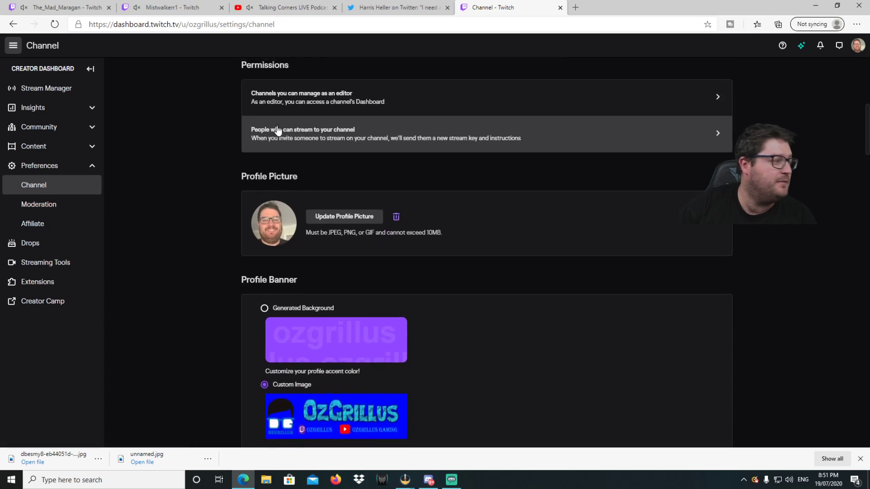
scroll(278, 130, "down", 15)
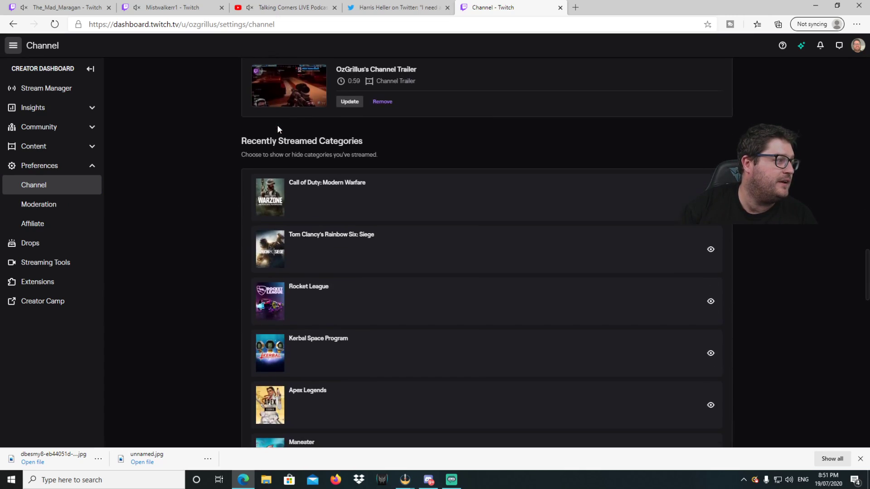
scroll(278, 129, "down", 8)
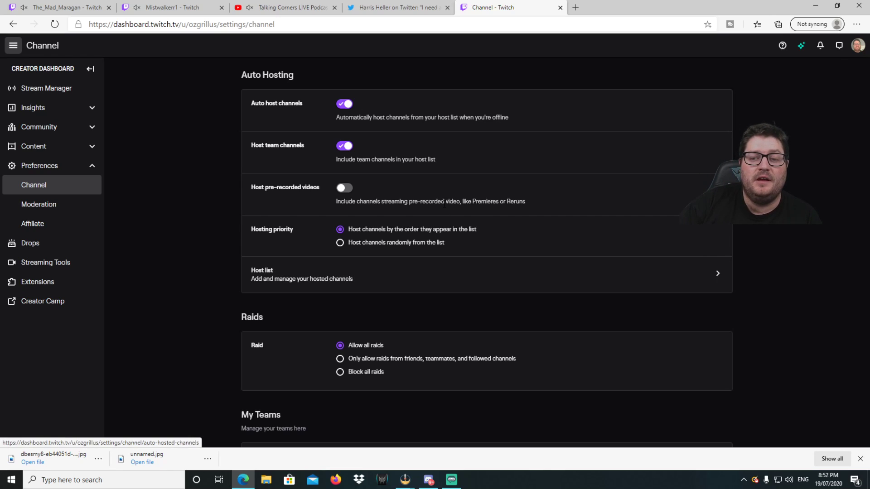
left_click(564, 273)
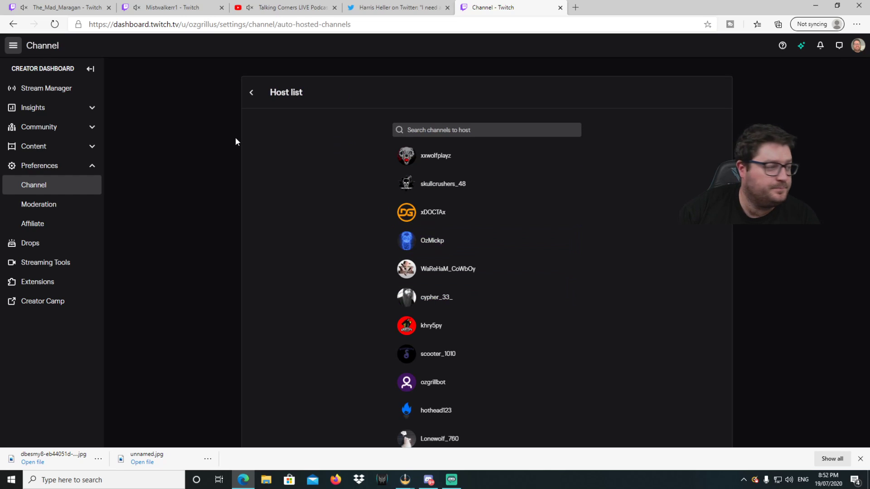
Step: Add the suggested channel Waffle_Bandit to the auto-host list
scroll(238, 140, "down", 2)
scroll(320, 183, "up", 2)
scroll(320, 184, "down", 2)
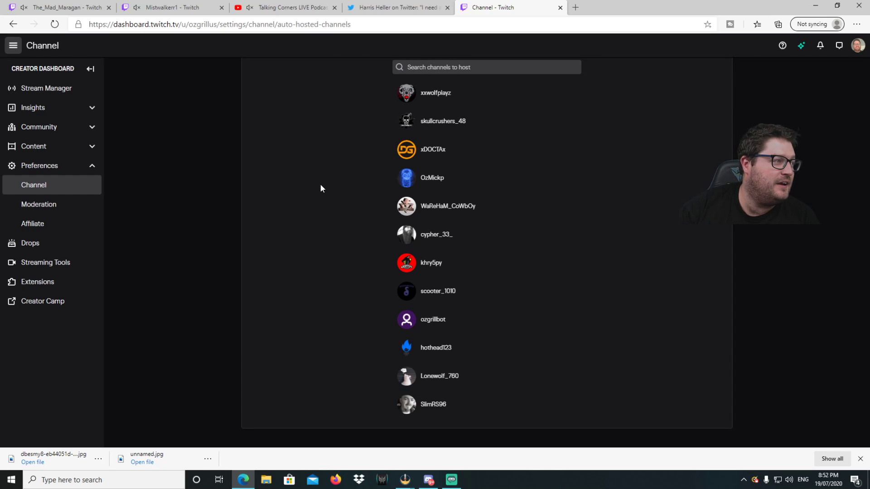
scroll(321, 185, "up", 1)
scroll(321, 185, "down", 1)
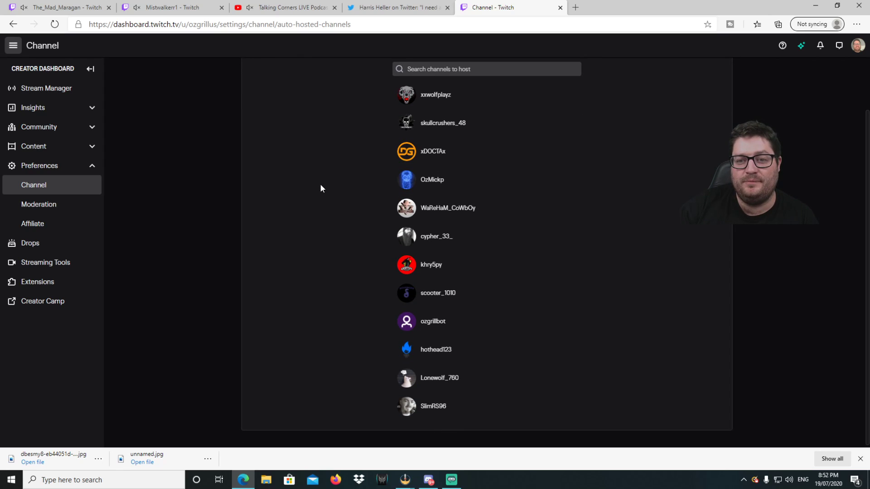
left_click(447, 66)
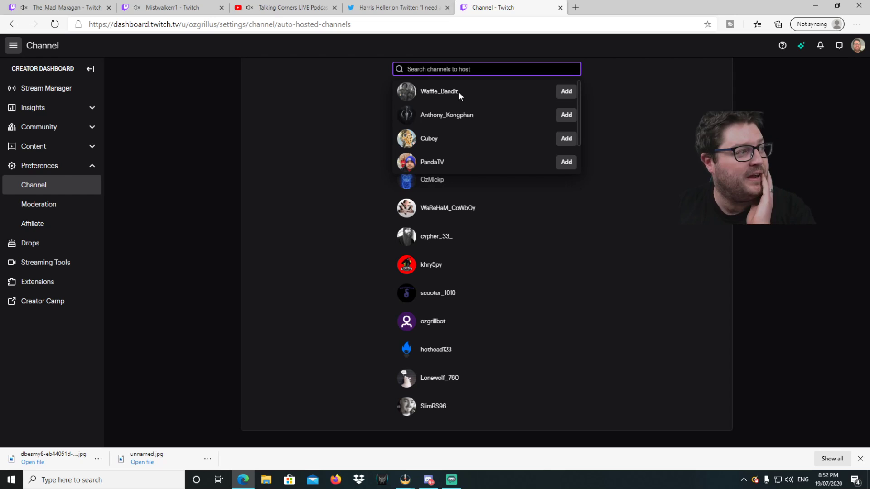
left_click(567, 92)
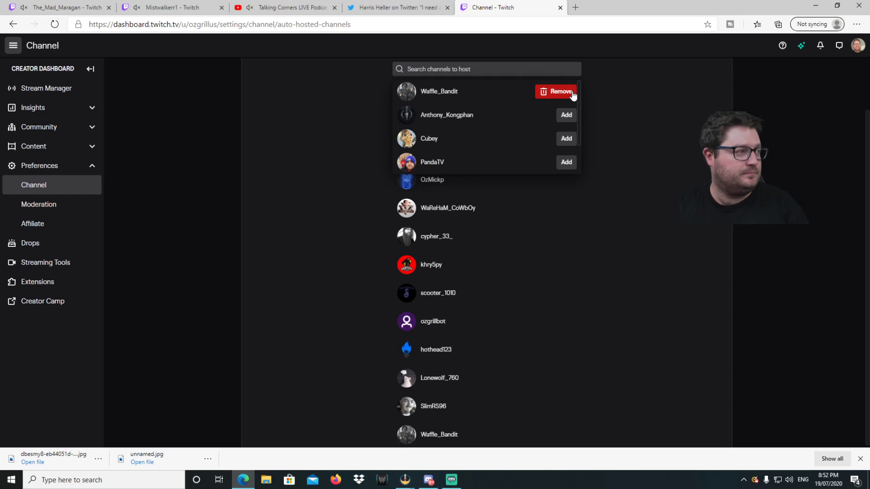
left_click(632, 97)
scroll(614, 140, "down", 1)
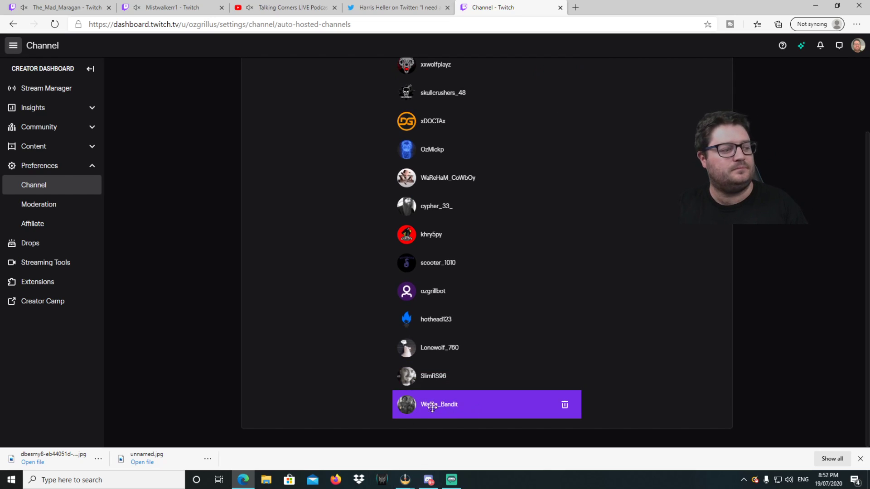
scroll(384, 230, "up", 2)
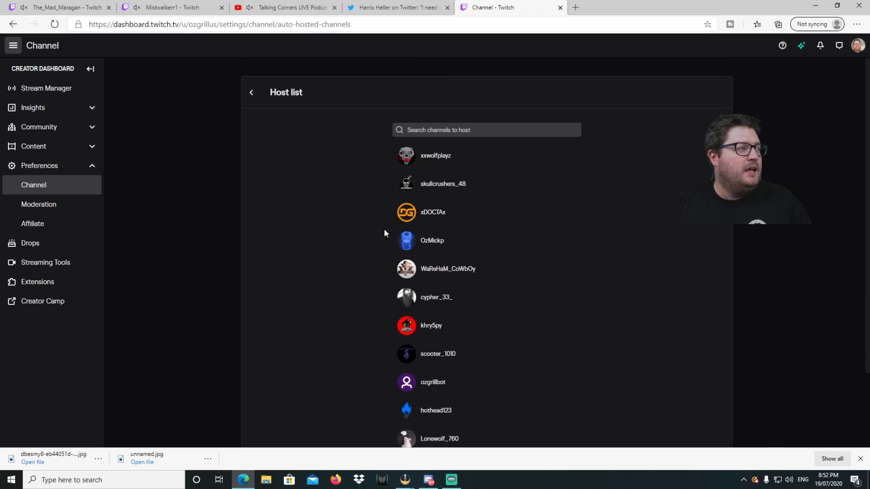
Step: Remove the channel ozgrillbot from the host list
scroll(384, 232, "down", 2)
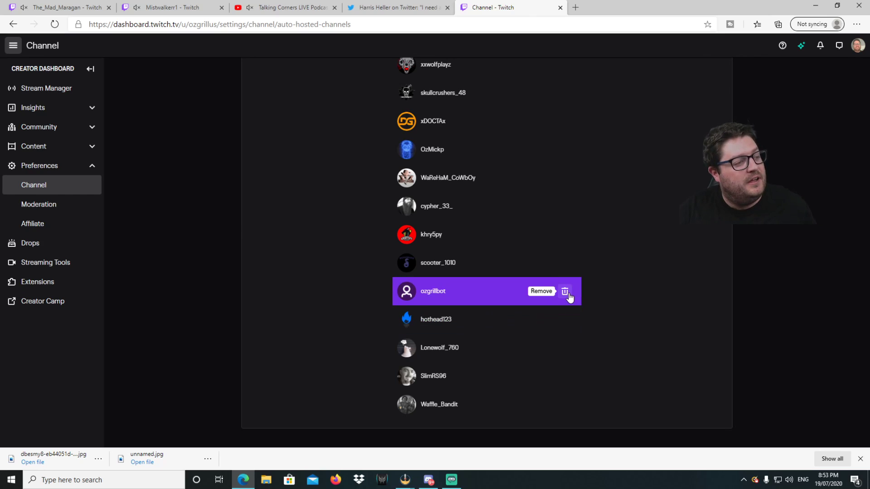
left_click(568, 294)
scroll(569, 293, "up", 1)
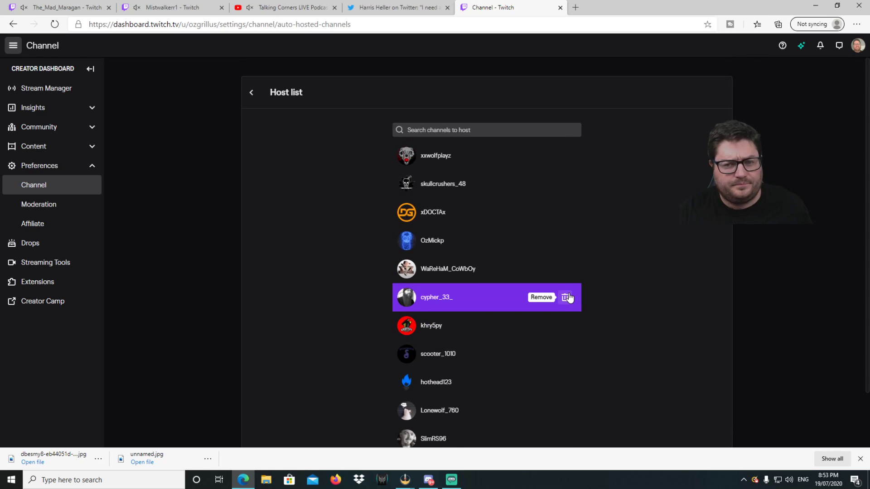
scroll(336, 308, "down", 1)
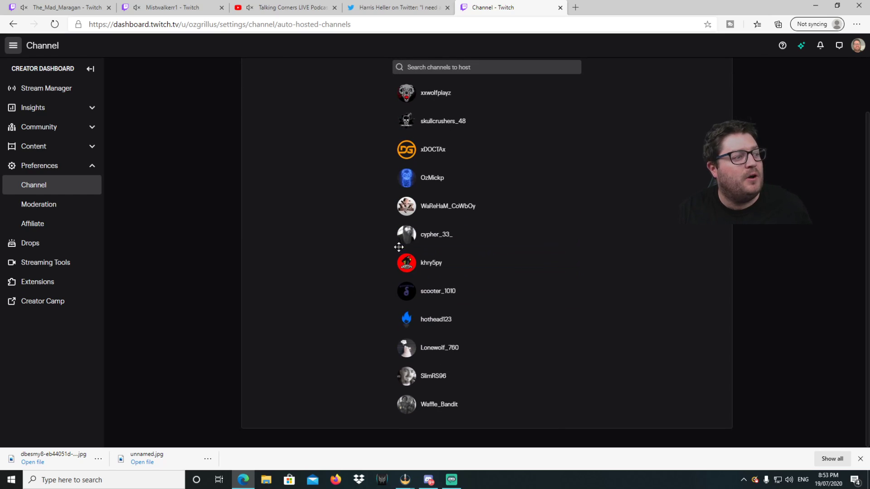
left_click_drag(440, 232, 444, 167)
mouse_move(445, 207)
left_mouse_down()
mouse_move(448, 253)
mouse_move(447, 175)
mouse_move(448, 202)
left_mouse_up()
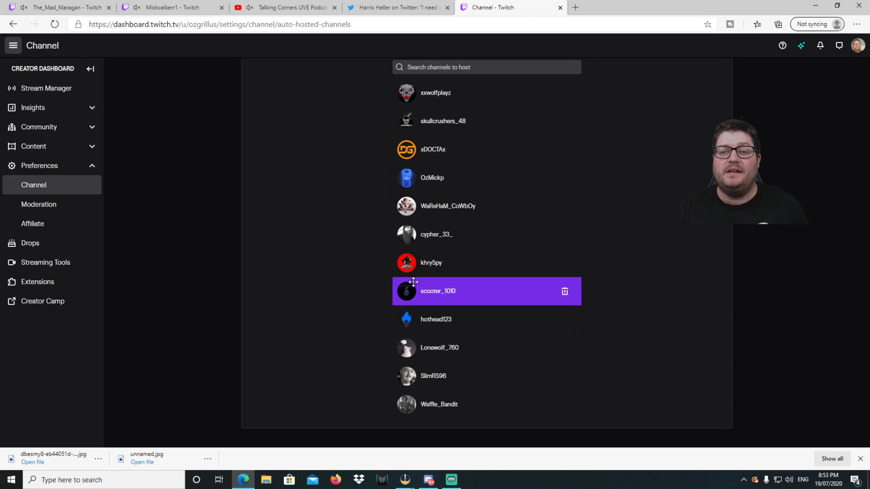
Step: Return to the channel settings and look over the sections surrounding Auto Hosting, including Raids, My Teams and Drops
scroll(155, 342, "up", 2)
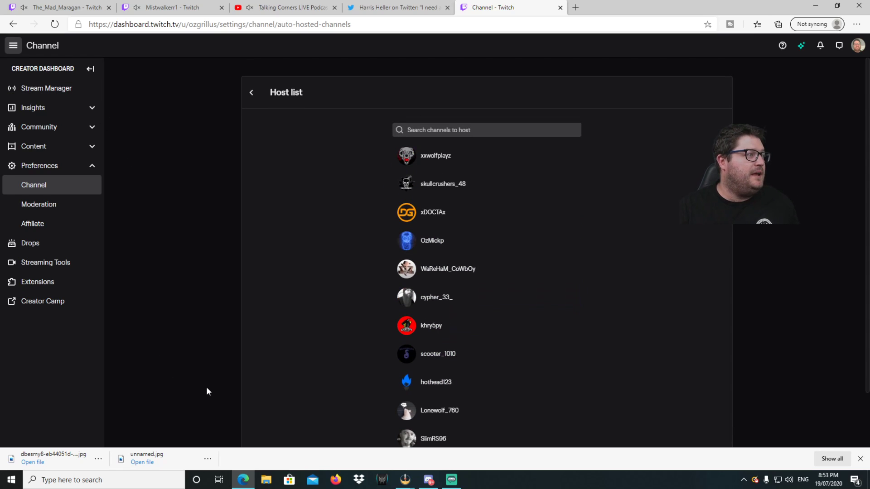
scroll(212, 399, "up", 1)
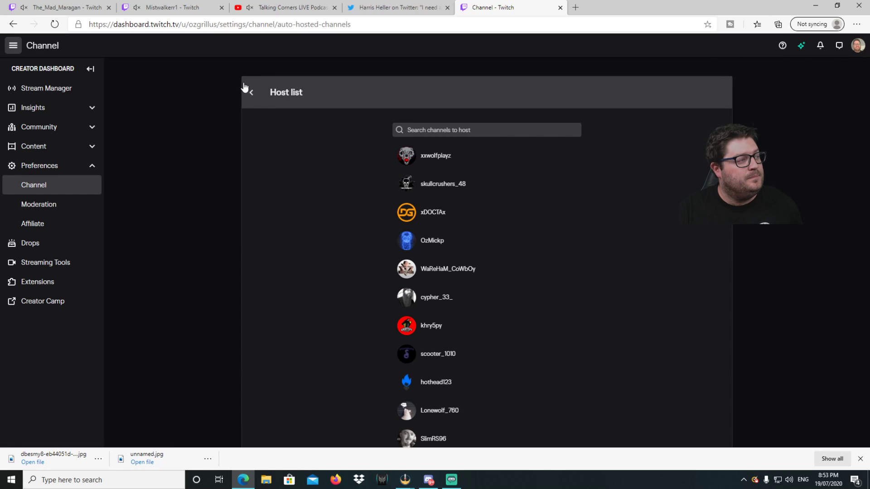
left_click(287, 94)
scroll(154, 124, "down", 8)
scroll(284, 278, "down", 6)
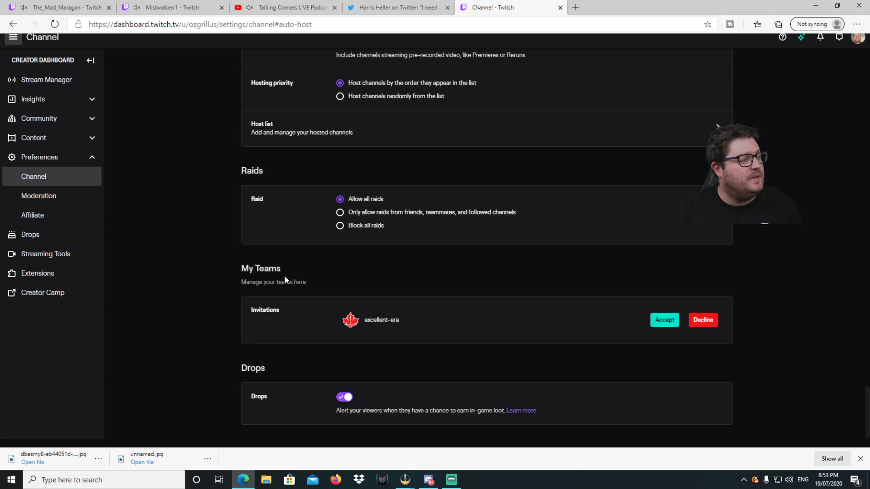
scroll(284, 278, "up", 10)
scroll(487, 245, "up", 6)
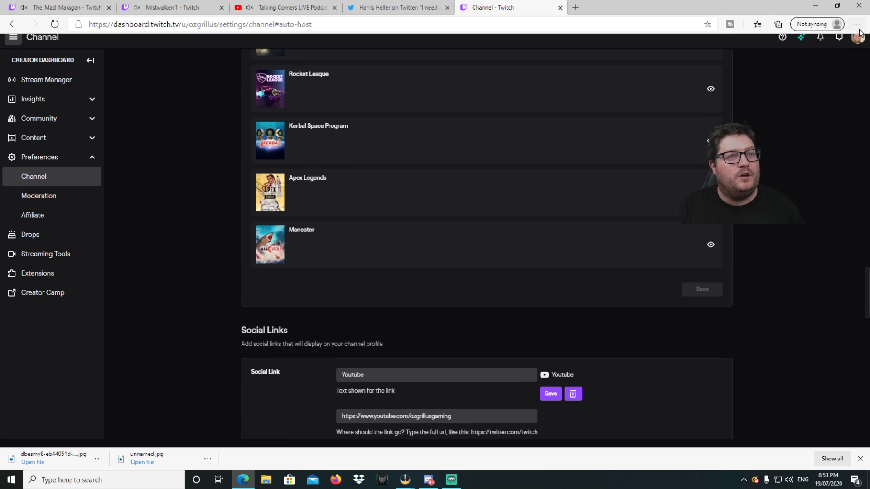
Step: Open the account's own channel page and show its stream chat
left_click(858, 37)
left_click(789, 105)
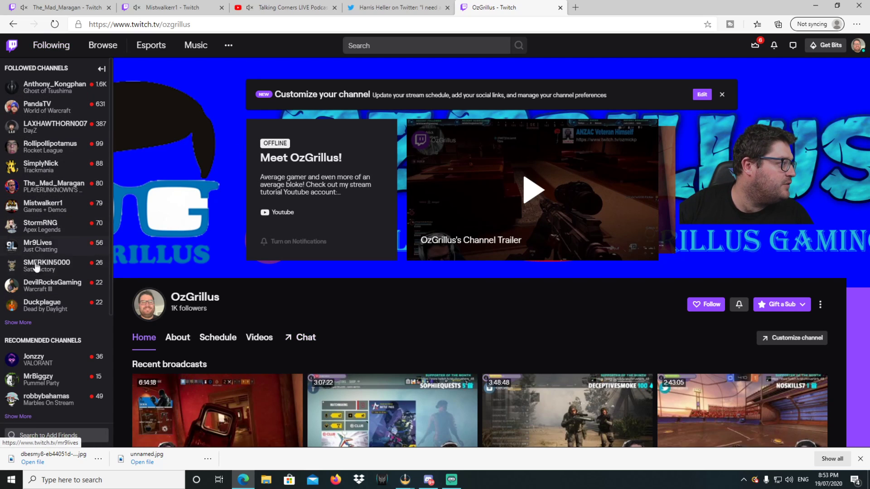
left_click(305, 339)
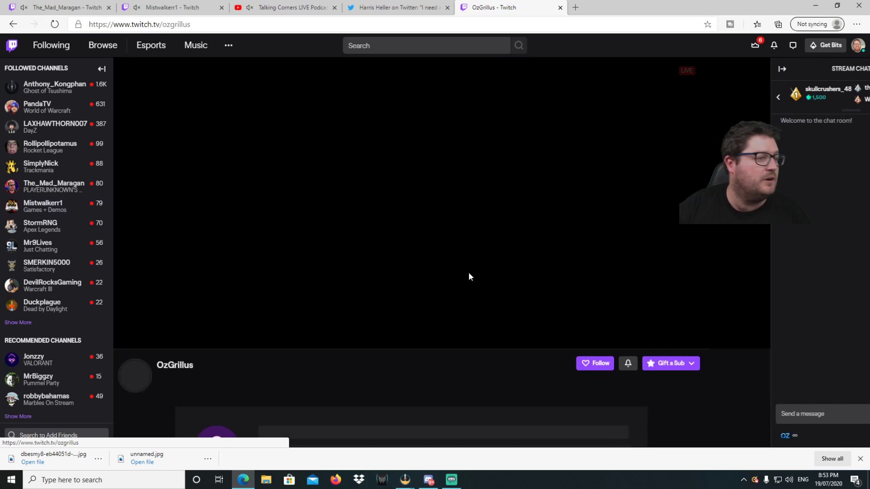
Step: Host the channel mistwalkerr1 by sending the chat command /host mistwalkerr1
left_click(771, 413)
type("/ho")
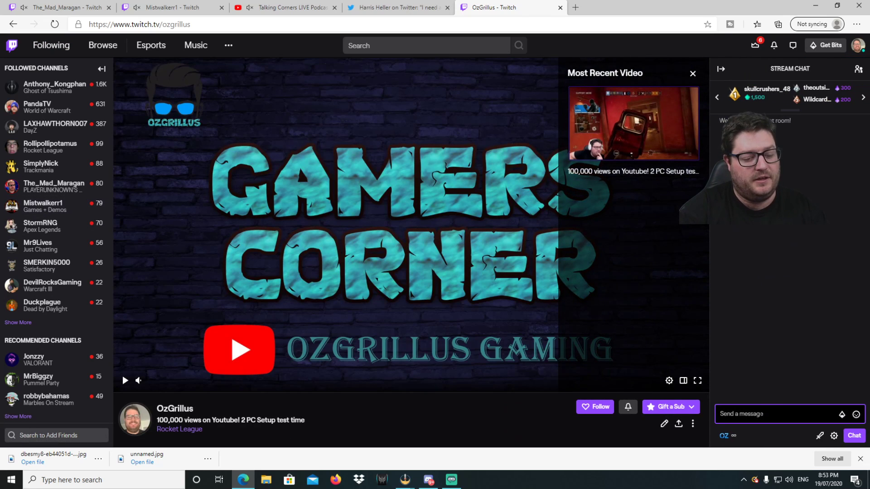
type("st")
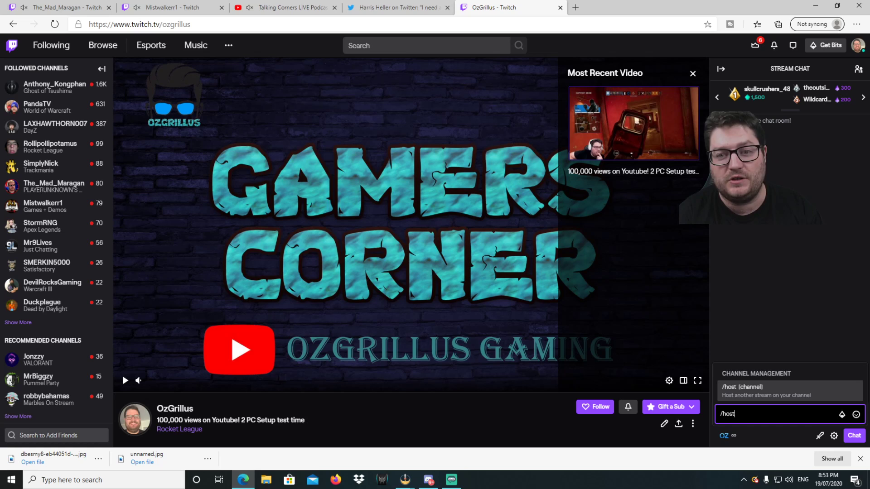
type(" mistwalke")
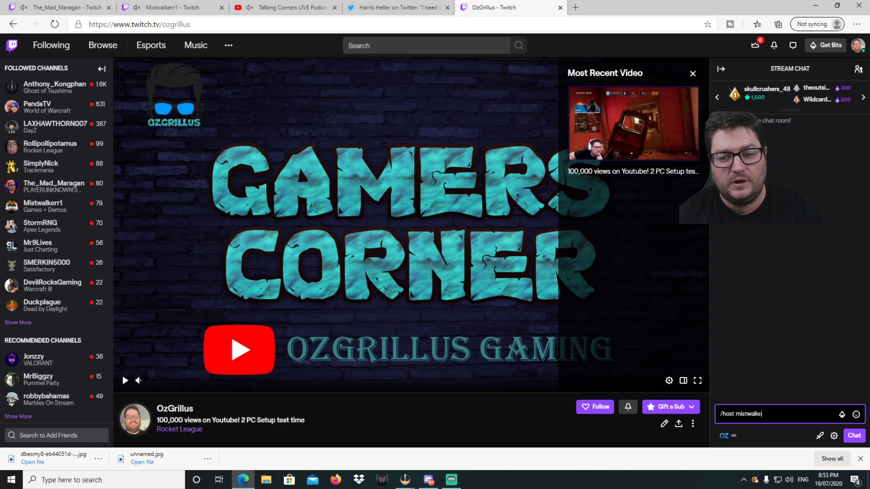
type("r")
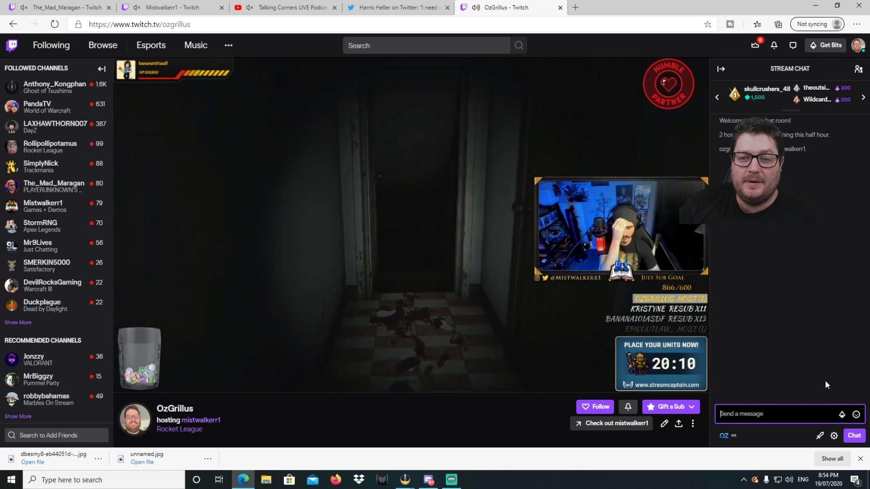
mouse_move(622, 332)
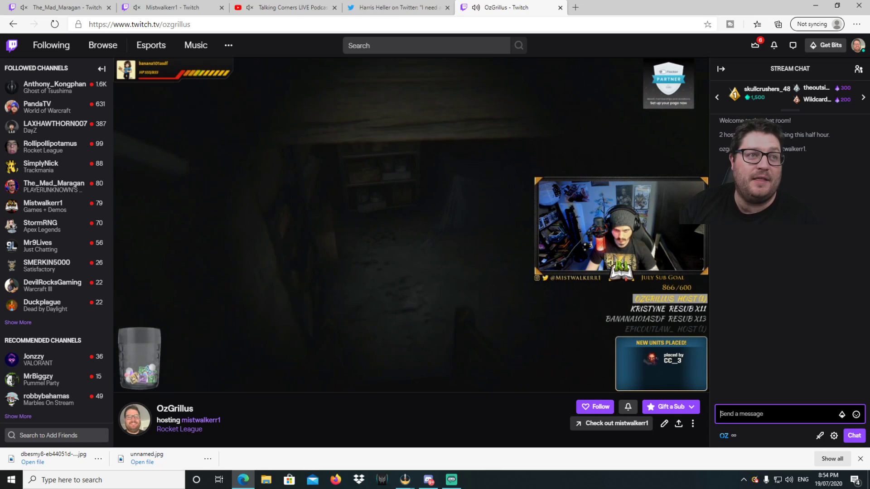
left_click(858, 45)
left_click(811, 156)
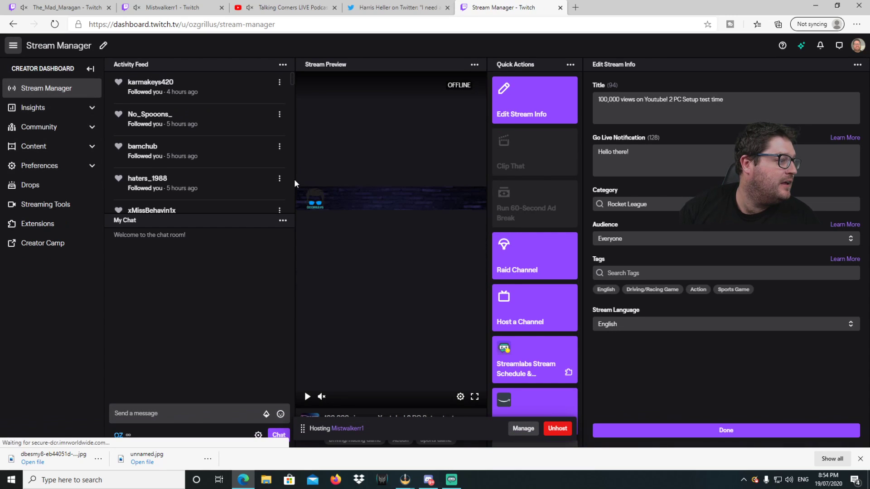
left_click(527, 308)
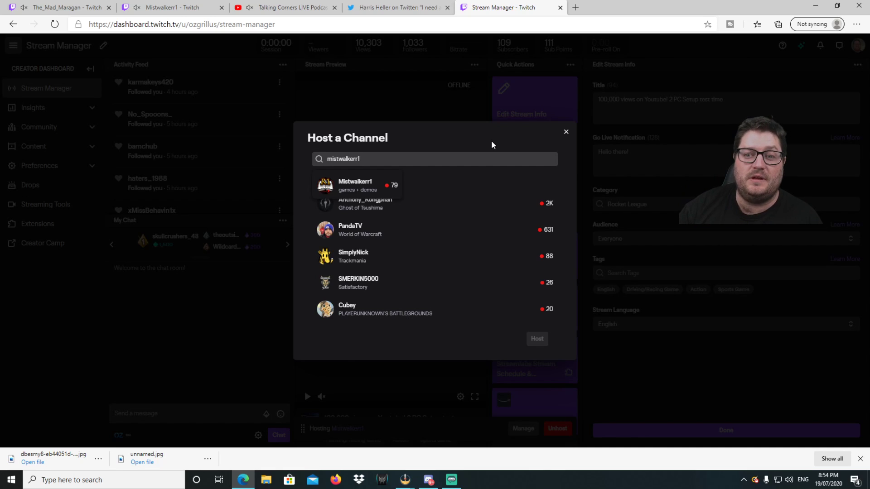
left_click(567, 135)
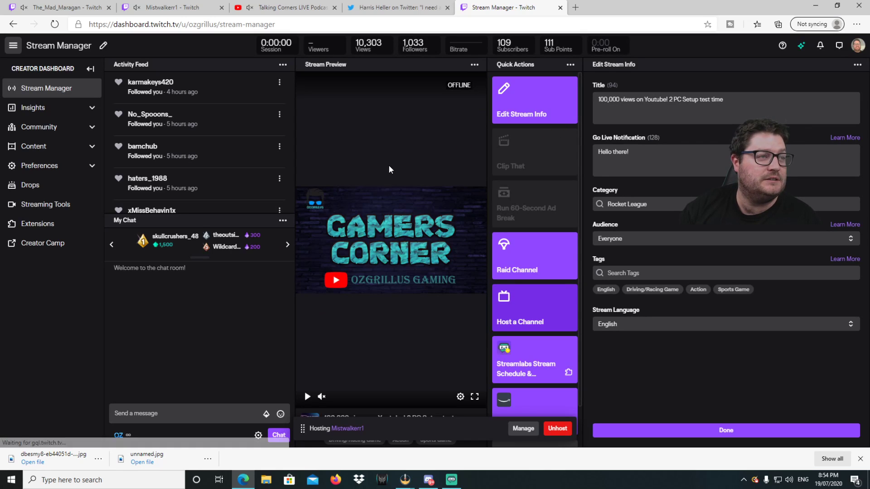